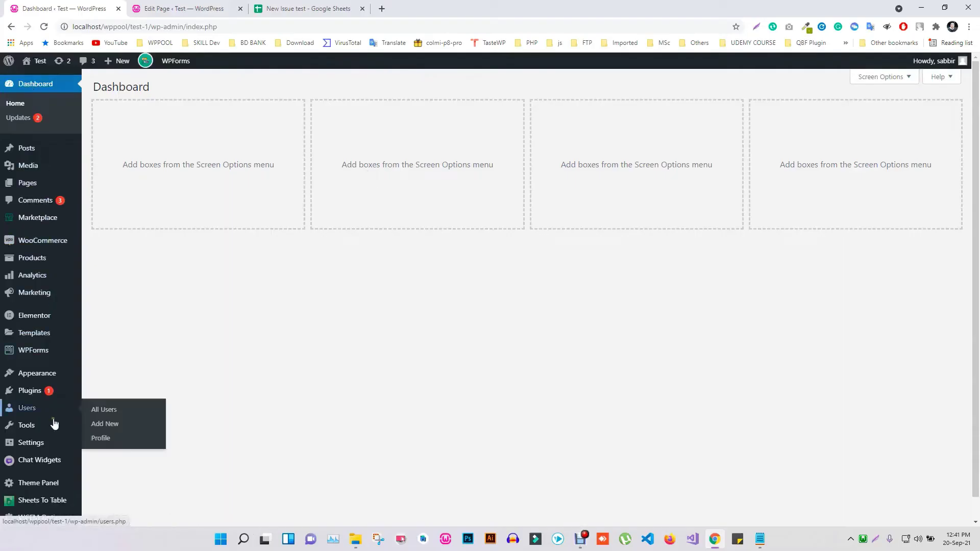
# Step: Open the Sheets To Table dashboard and copy the Google Sheet's link from its address bar
pyautogui.moveTo(71, 501)
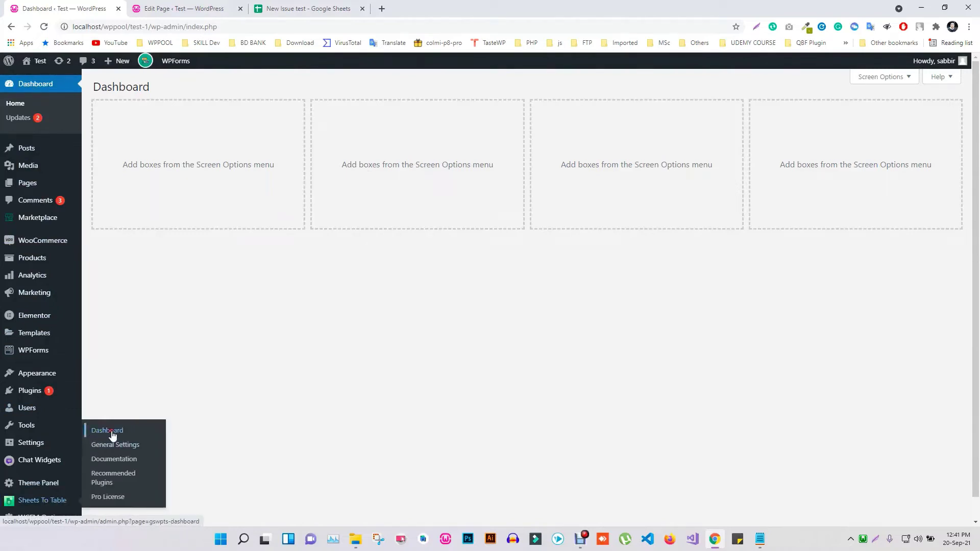
pyautogui.click(113, 434)
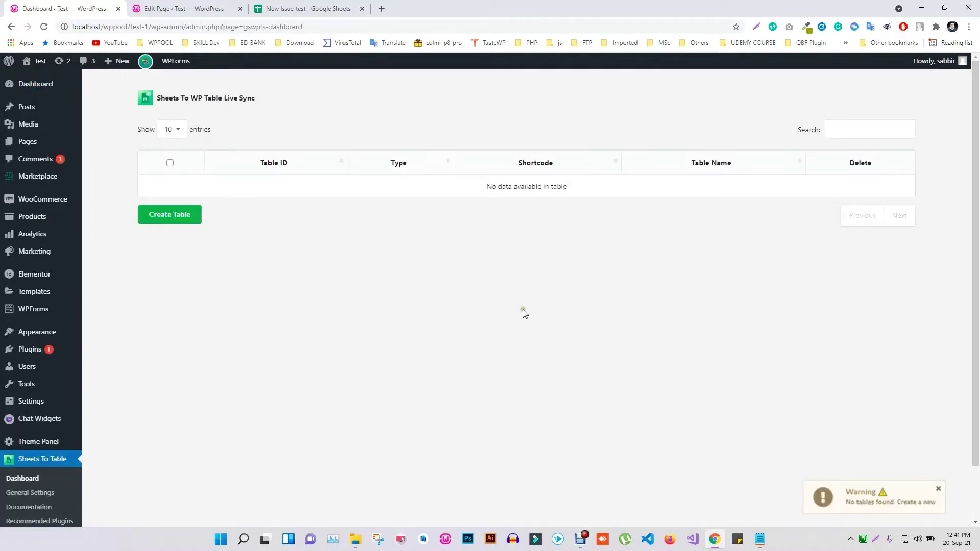
pyautogui.click(309, 9)
pyautogui.click(325, 244)
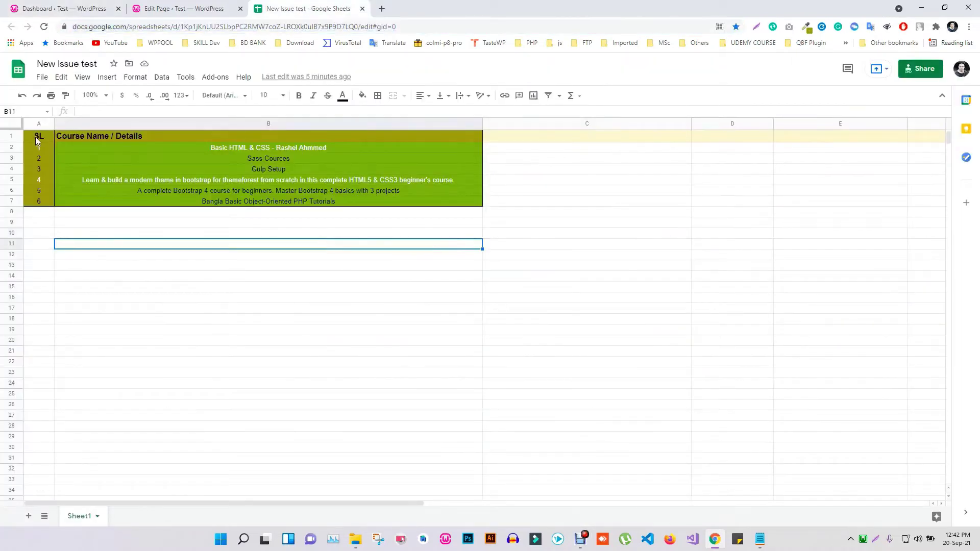
pyautogui.moveTo(38, 135); pyautogui.dragTo(443, 204)
pyautogui.click(384, 245)
pyautogui.rightClick(378, 28)
pyautogui.click(403, 83)
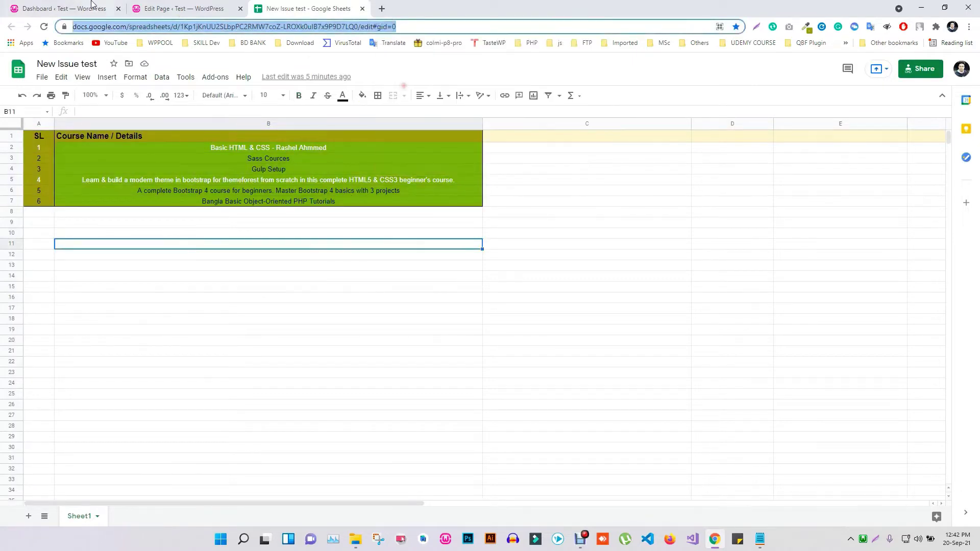
pyautogui.click(95, 8)
# Step: Create a new table from the pasted Google Sheet URL and fetch its six course rows
pyautogui.click(174, 218)
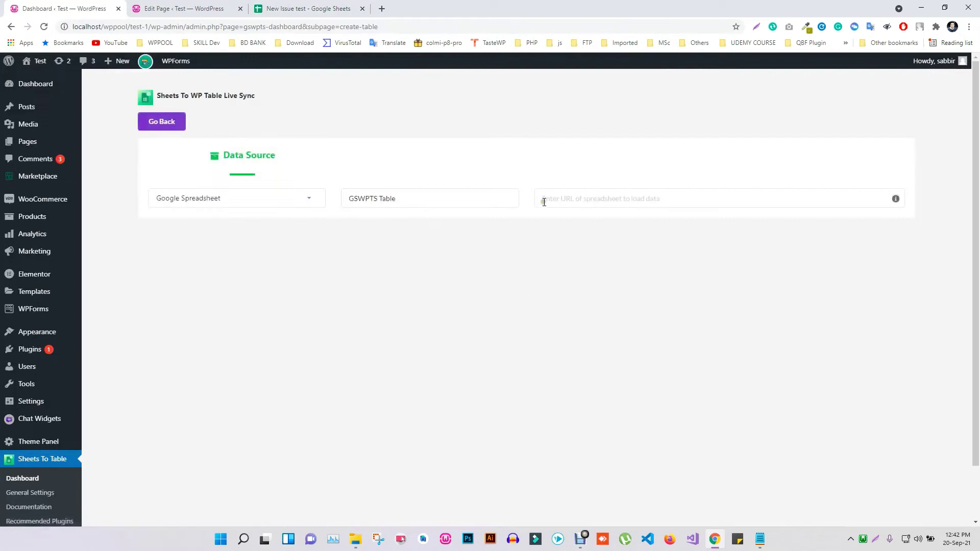
pyautogui.click(559, 199)
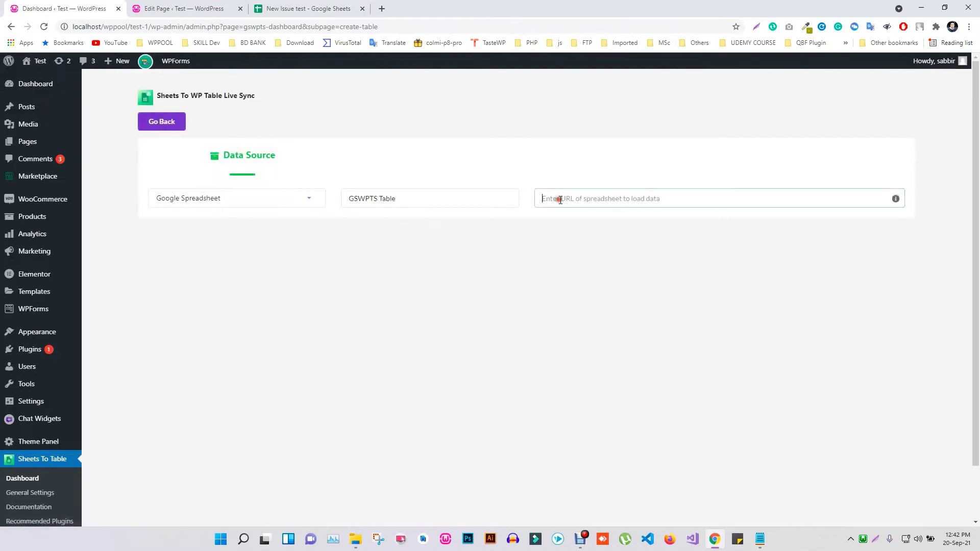
pyautogui.hotkey('ctrl', 'v')
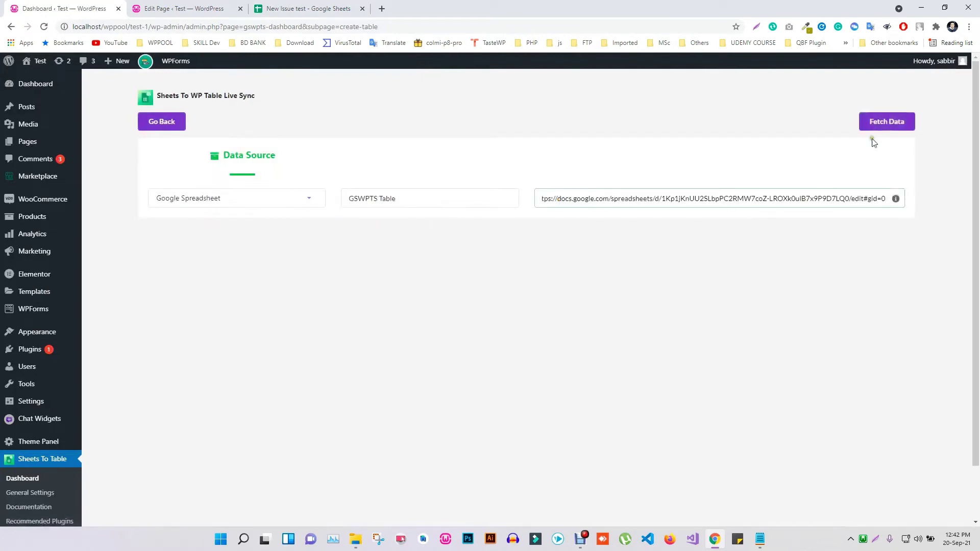
pyautogui.click(886, 122)
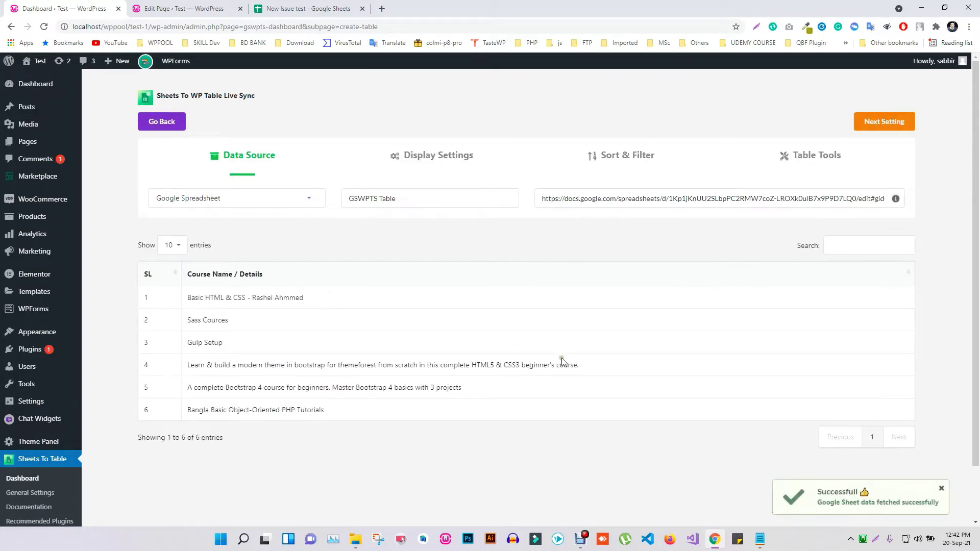
pyautogui.scroll(-1, 564, 363)
pyautogui.scroll(1, 564, 362)
# Step: Review the table's Display Settings and styles, keeping the Default Style
pyautogui.click(444, 159)
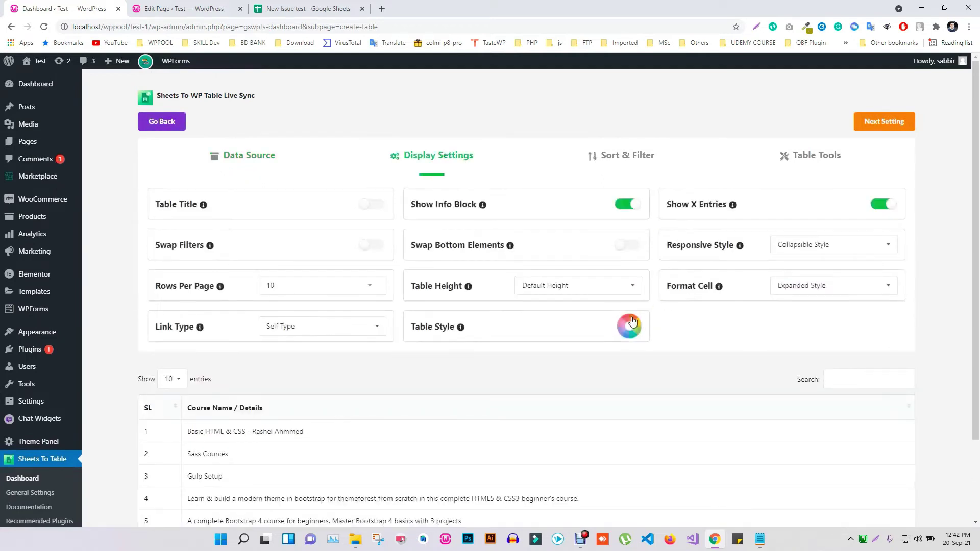
pyautogui.click(629, 326)
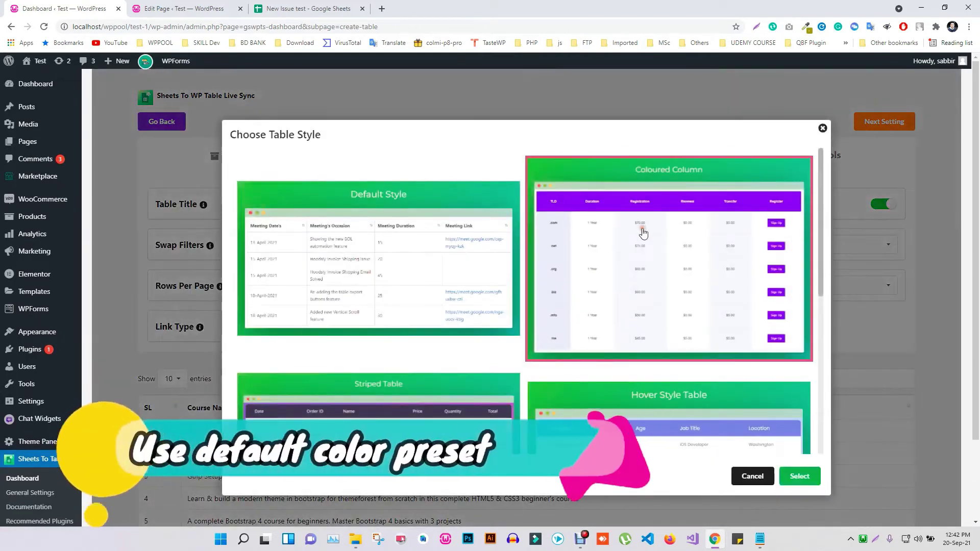
pyautogui.scroll(-2, 642, 229)
pyautogui.scroll(2, 454, 332)
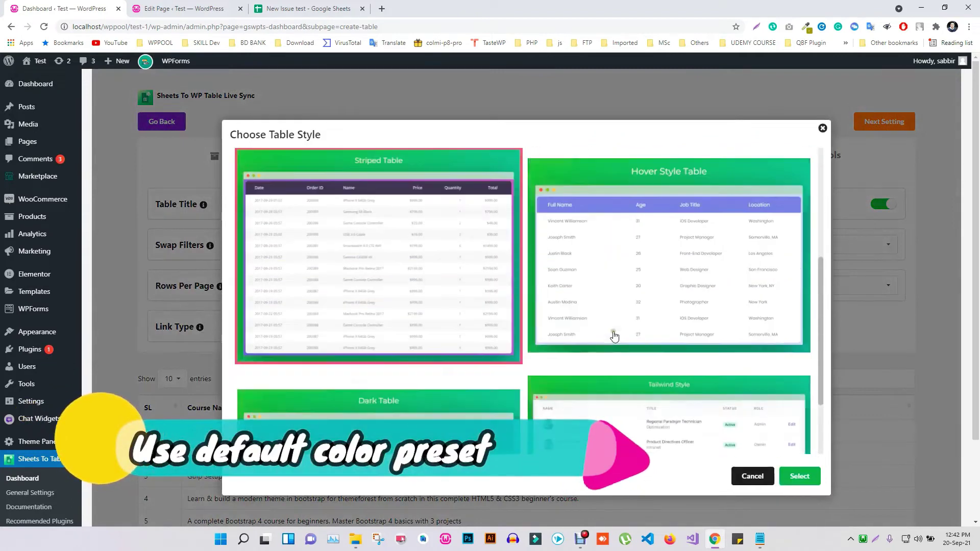
pyautogui.click(715, 297)
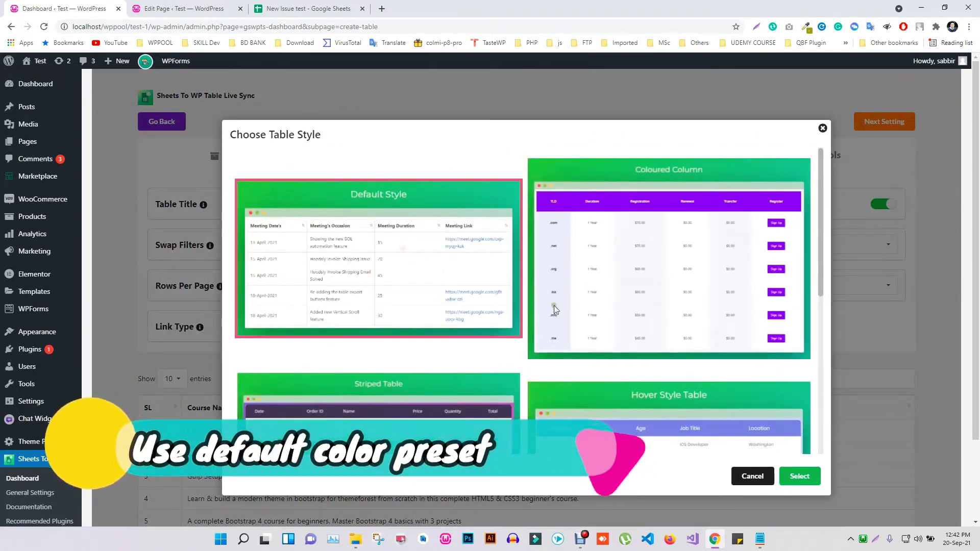
pyautogui.click(761, 476)
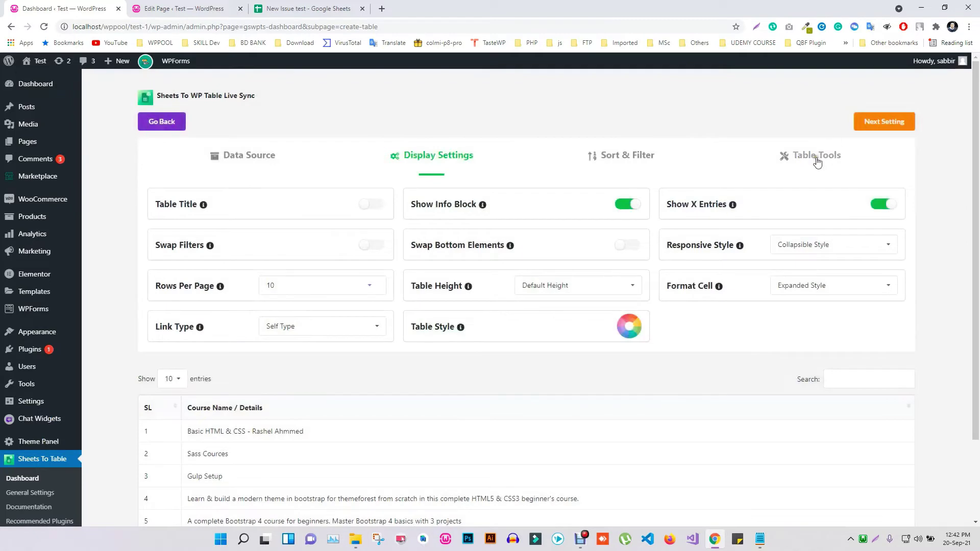
# Step: Check Table Tools, save the table and copy its shortcode [gswpts_table id=2]
pyautogui.click(816, 159)
pyautogui.scroll(-2, 434, 295)
pyautogui.scroll(2, 466, 303)
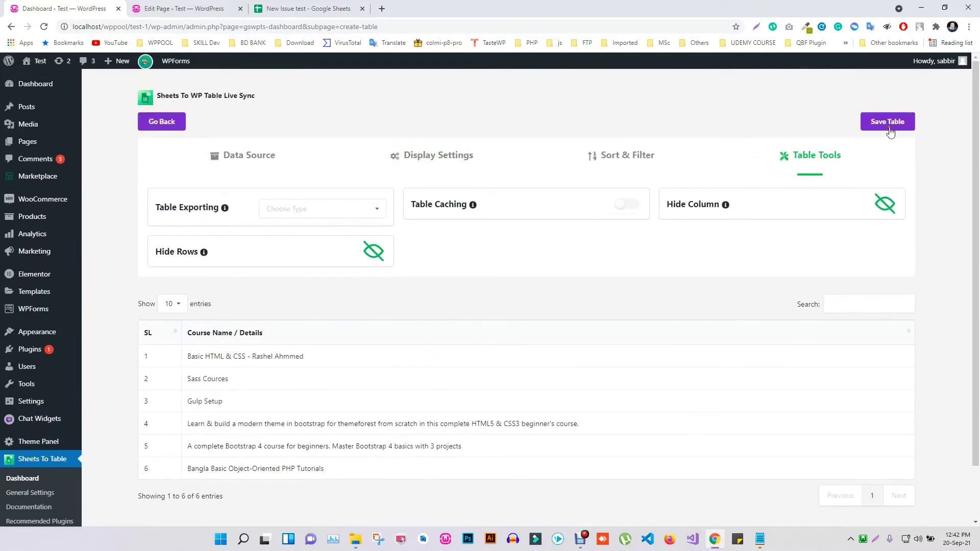
pyautogui.click(888, 123)
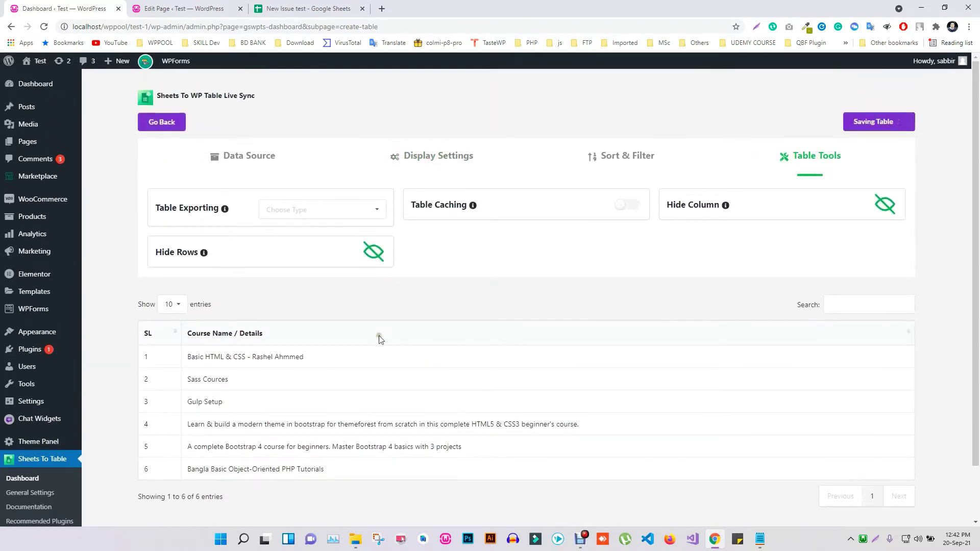
pyautogui.click(305, 306)
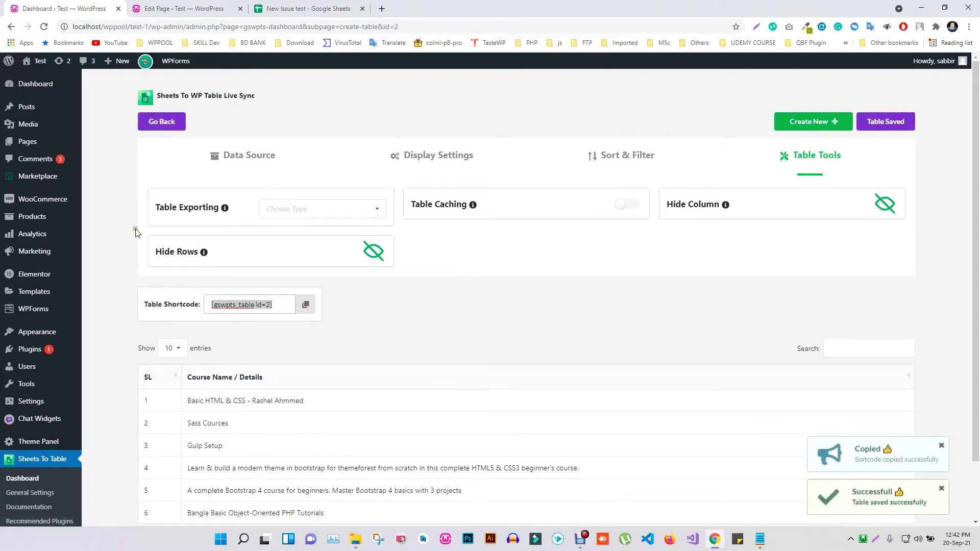
# Step: Paste [gswpts_table id=2] into the Sheets page's Shortcode block and update the page
pyautogui.click(166, 13)
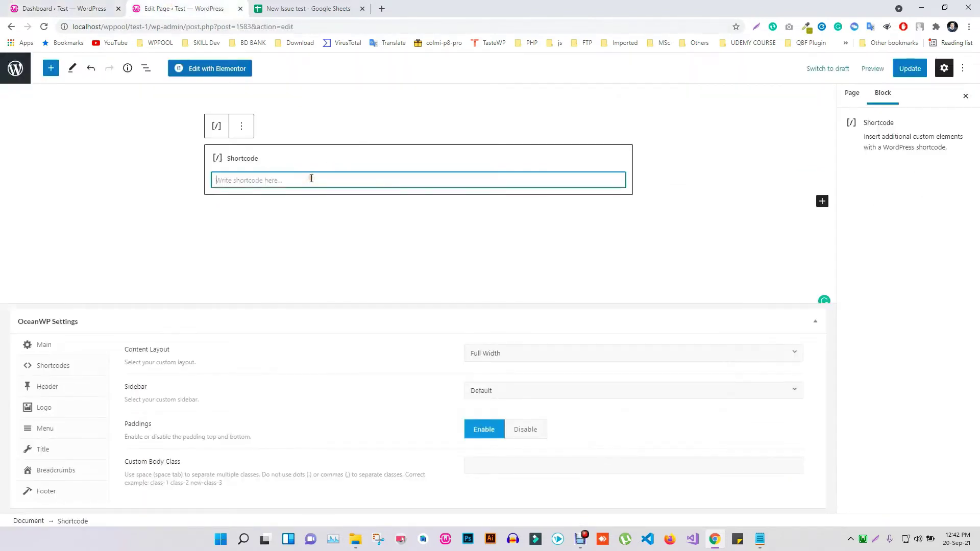
pyautogui.hotkey('ctrl', 'v')
pyautogui.click(909, 68)
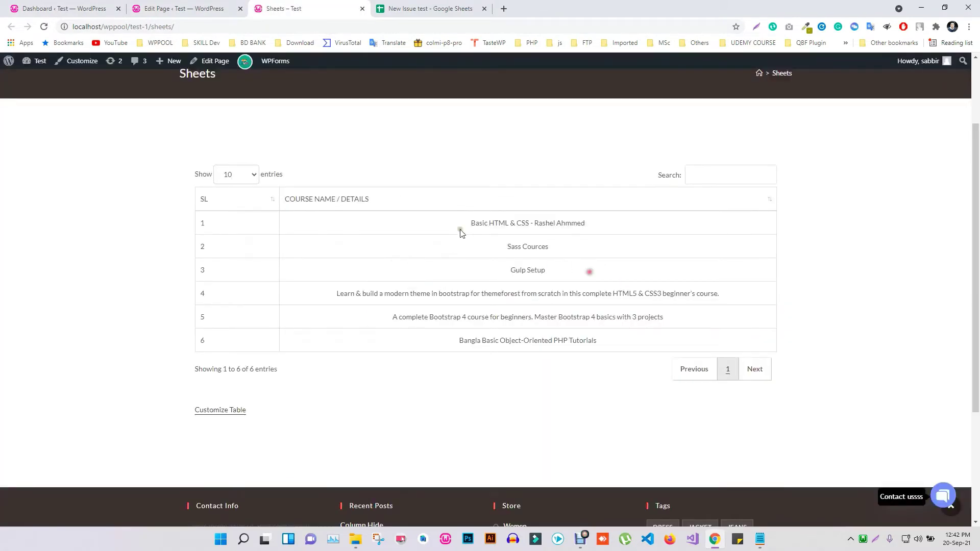
# Step: Turn on the Custom CSS option in the plugin's General Settings
pyautogui.click(424, 10)
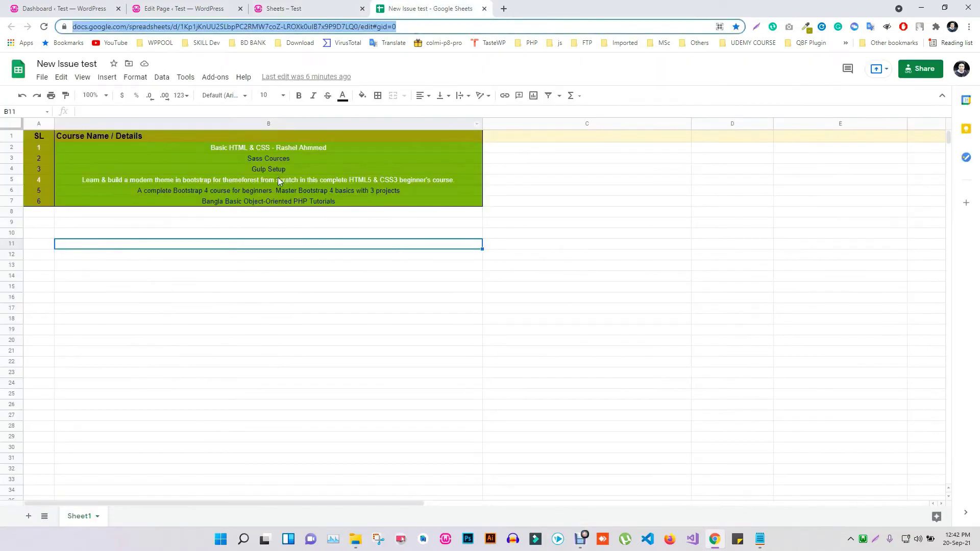
pyautogui.click(300, 233)
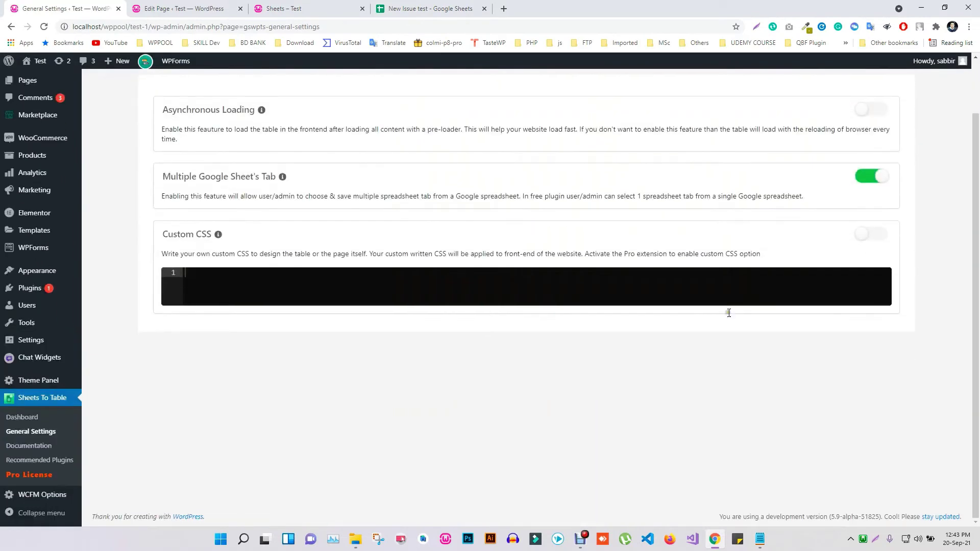
pyautogui.click(863, 236)
pyautogui.click(398, 6)
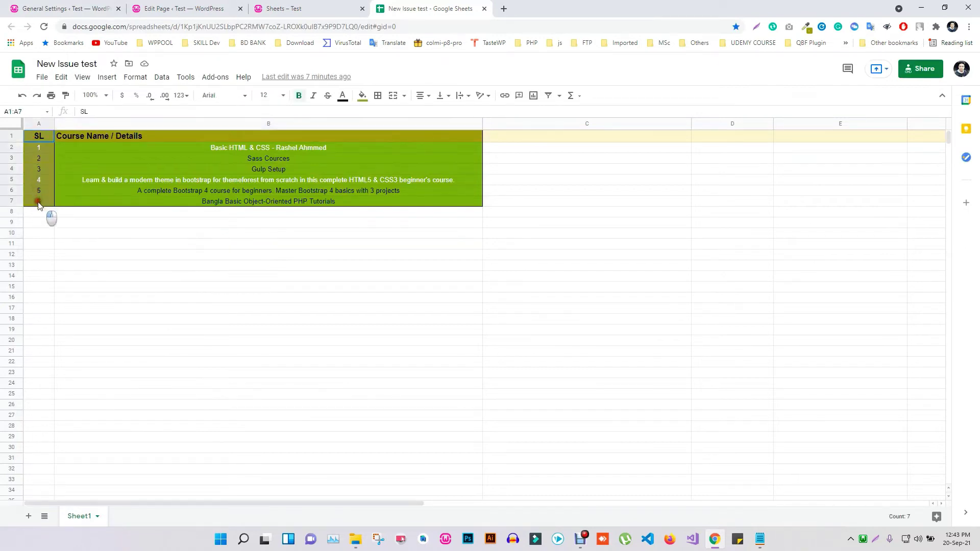
# Step: Copy the SL column's olive fill #949422 with the ColorZilla eyedropper
pyautogui.click(74, 228)
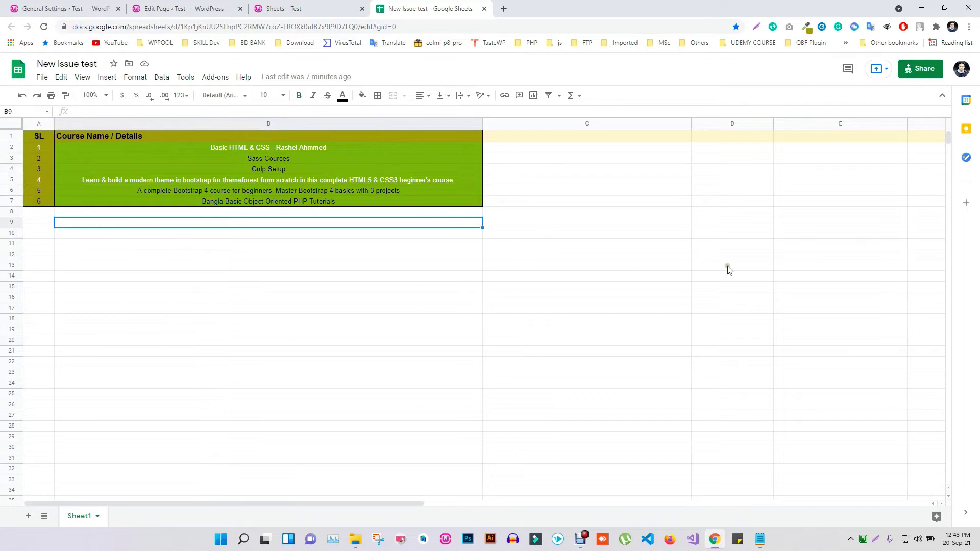
pyautogui.click(804, 28)
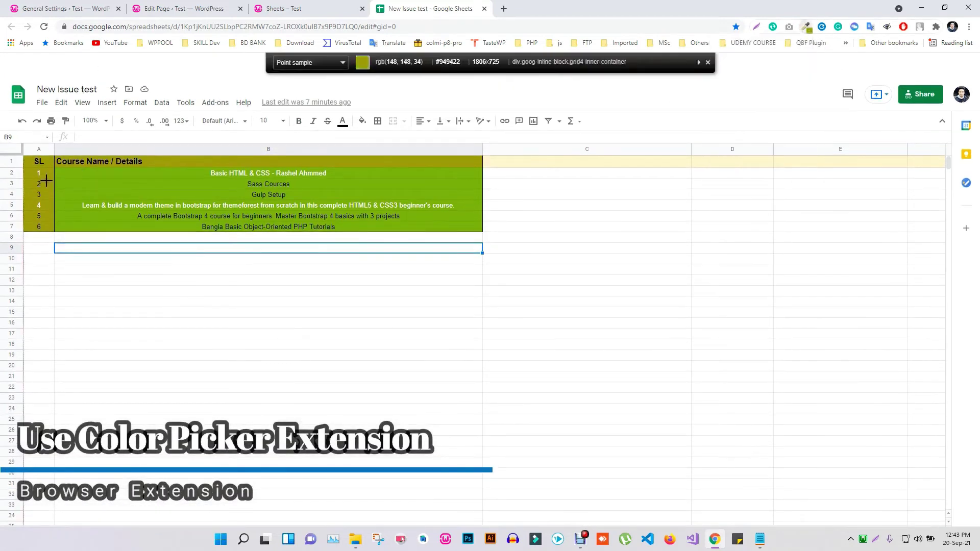
pyautogui.click(47, 180)
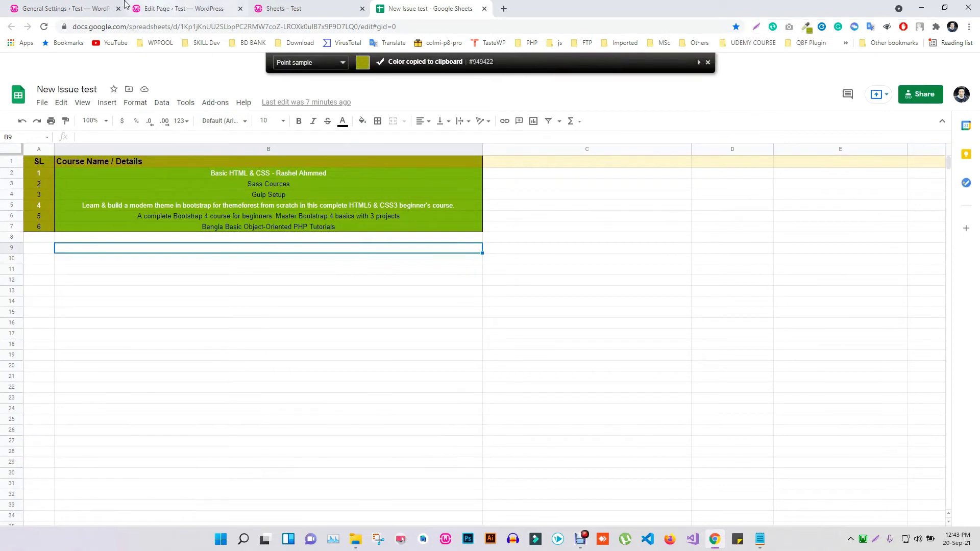
pyautogui.click(86, 8)
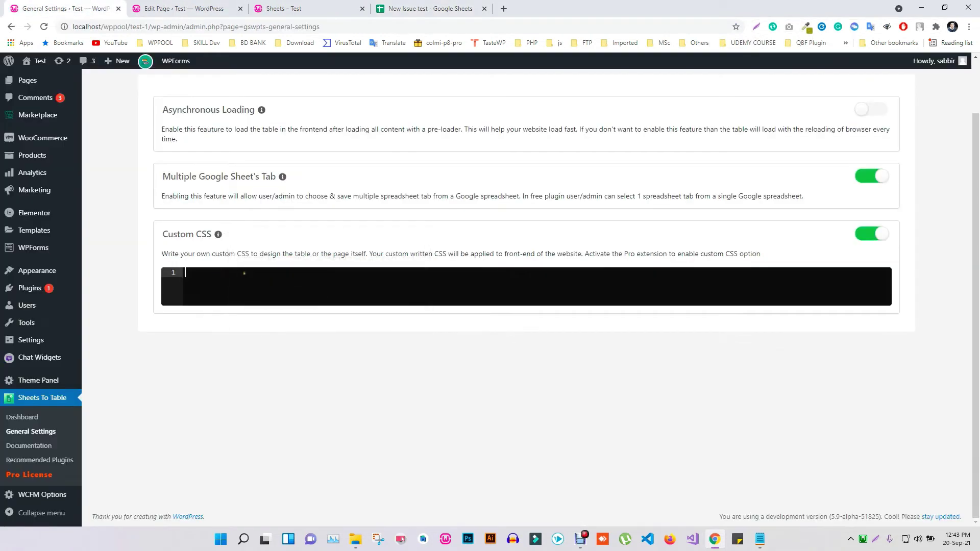
# Step: Save the Custom CSS rule /*First Row */ td:nth-child(3n+1){background-color: #949422;}
pyautogui.hotkey('ctrl', '/')
pyautogui.press('Return')
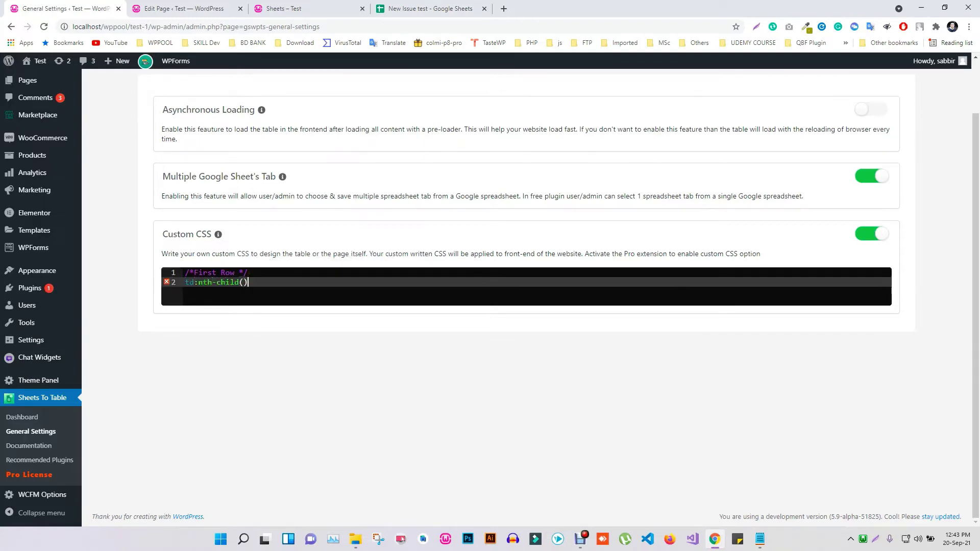
pyautogui.write('td:nth-child(3n+1){')
pyautogui.press('Return')
pyautogui.write('backgroun')
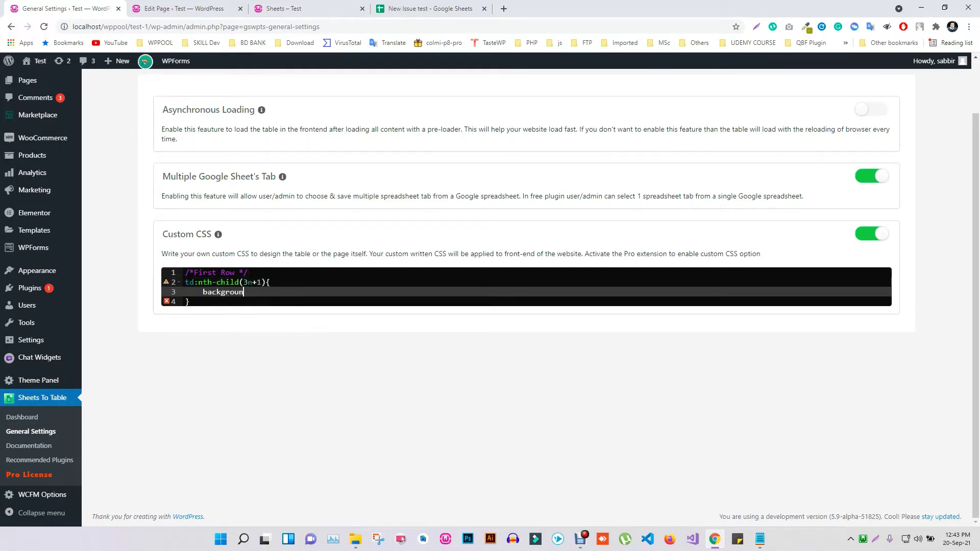
pyautogui.write('d-color: #949422;')
pyautogui.scroll(2, 862, 191)
pyautogui.click(883, 122)
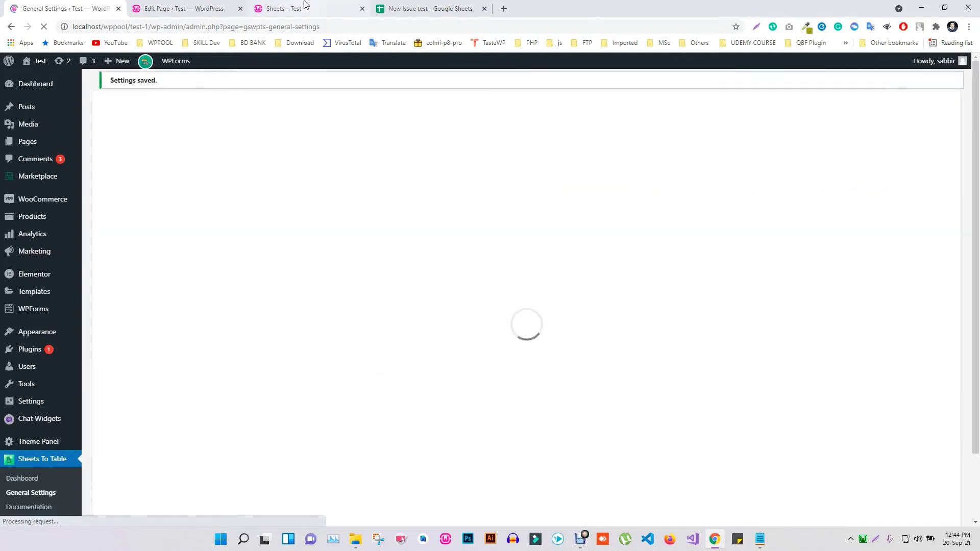
pyautogui.click(185, 8)
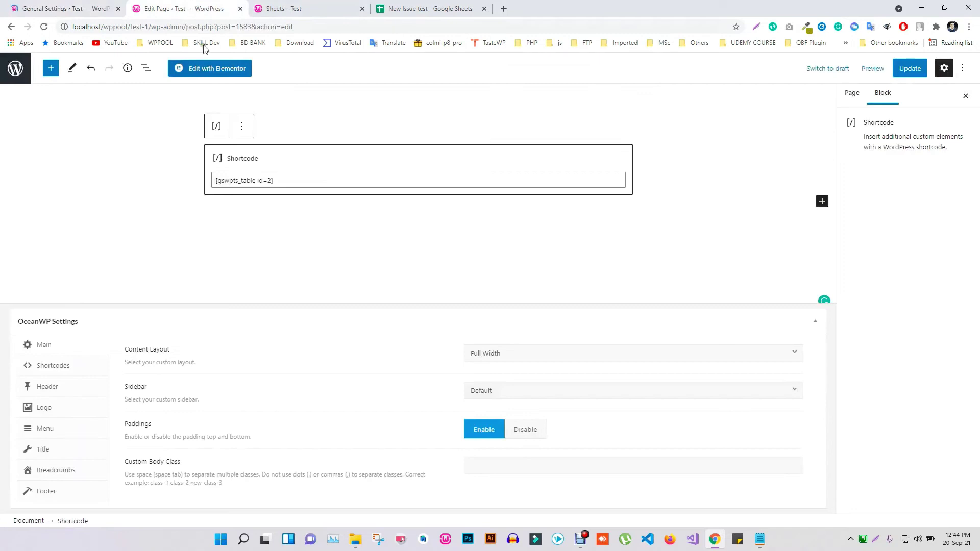
pyautogui.click(291, 9)
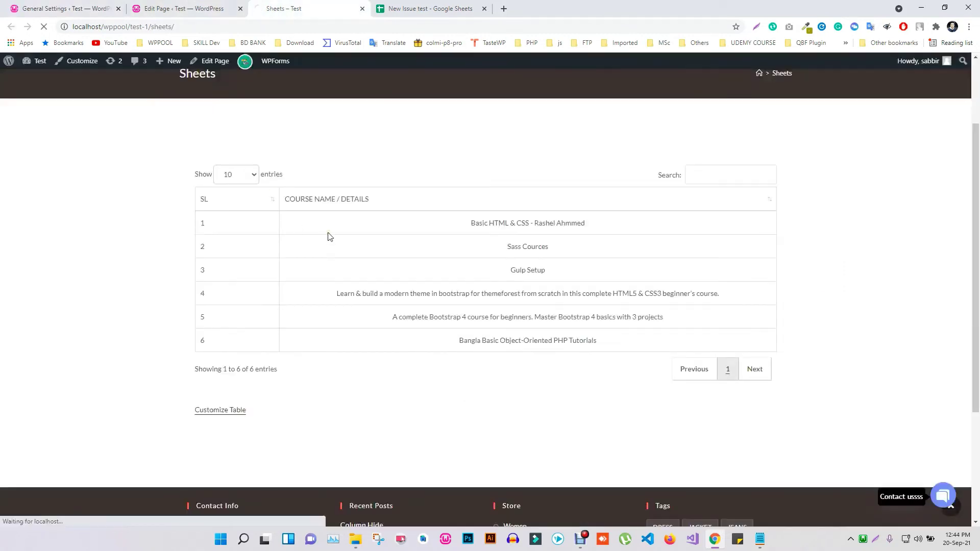
pyautogui.click(255, 254)
pyautogui.click(430, 8)
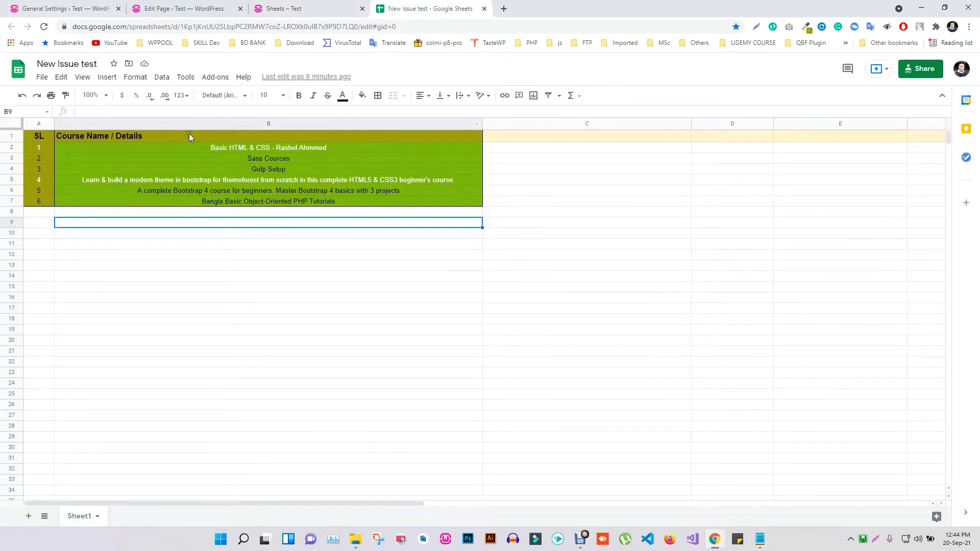
pyautogui.click(75, 4)
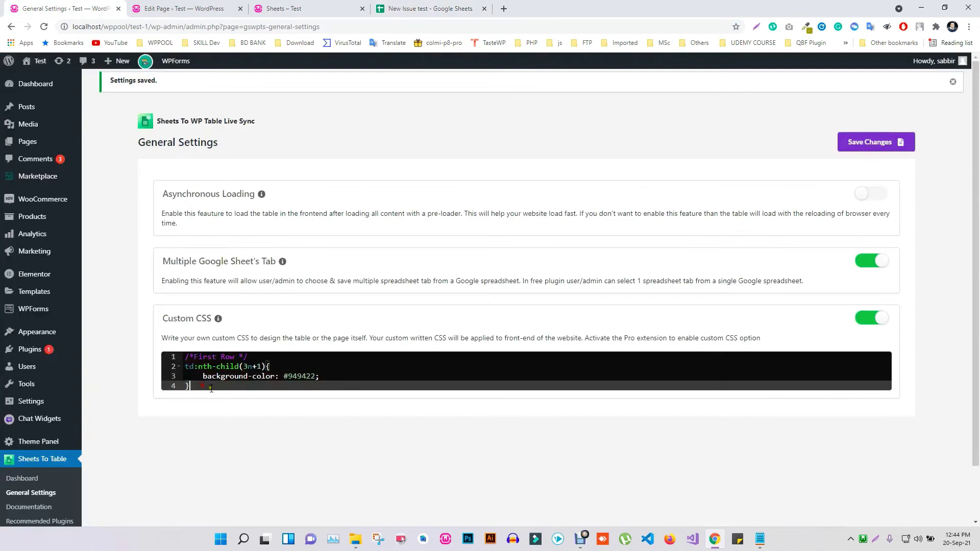
# Step: Add and save the rule /*Row */ tr:first-child{background-color:#949422;} in Custom CSS
pyautogui.press('Return')
pyautogui.press('Return')
pyautogui.write('/*Row */')
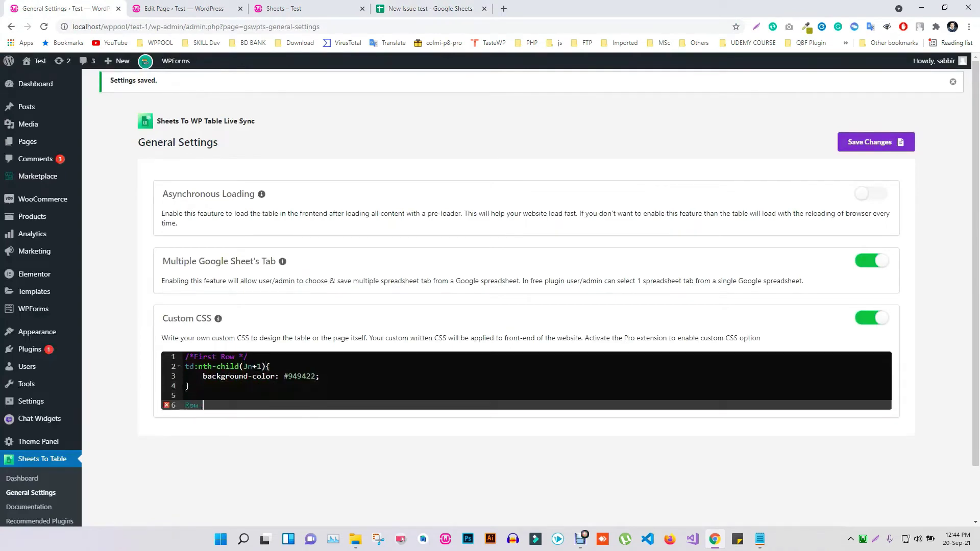
pyautogui.press('Return')
pyautogui.write('tr:')
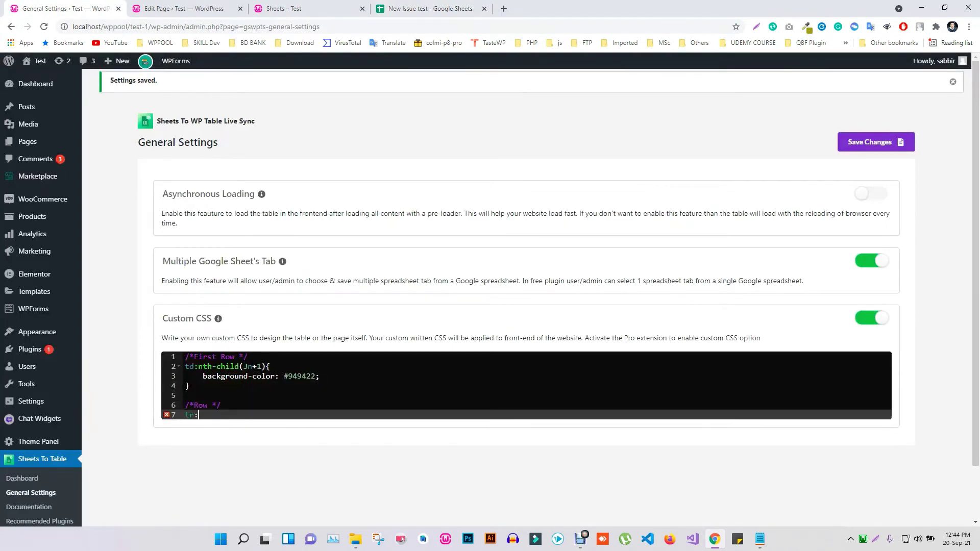
pyautogui.write('first-child{')
pyautogui.press('Return')
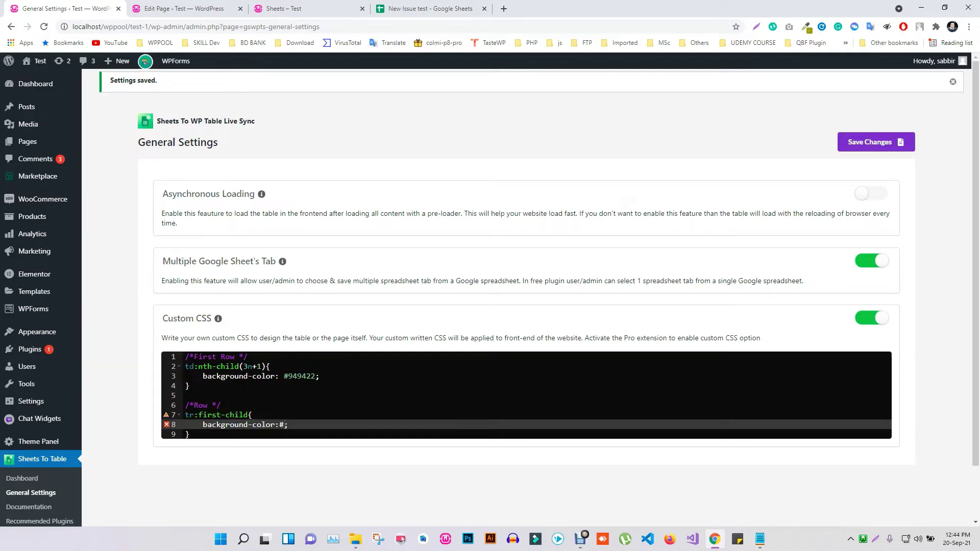
pyautogui.write('949422')
pyautogui.click(863, 145)
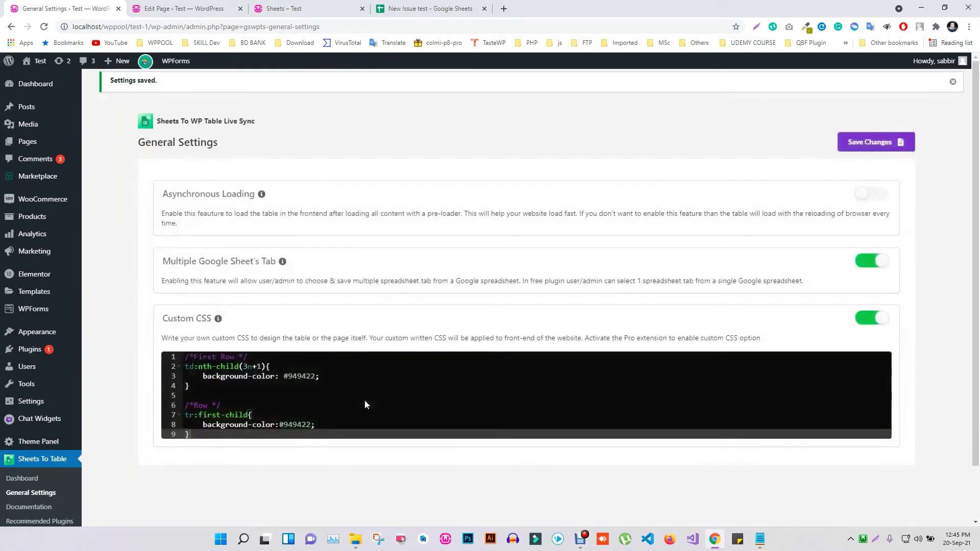
# Step: Check the live table page, sorting it by course name
pyautogui.click(312, 9)
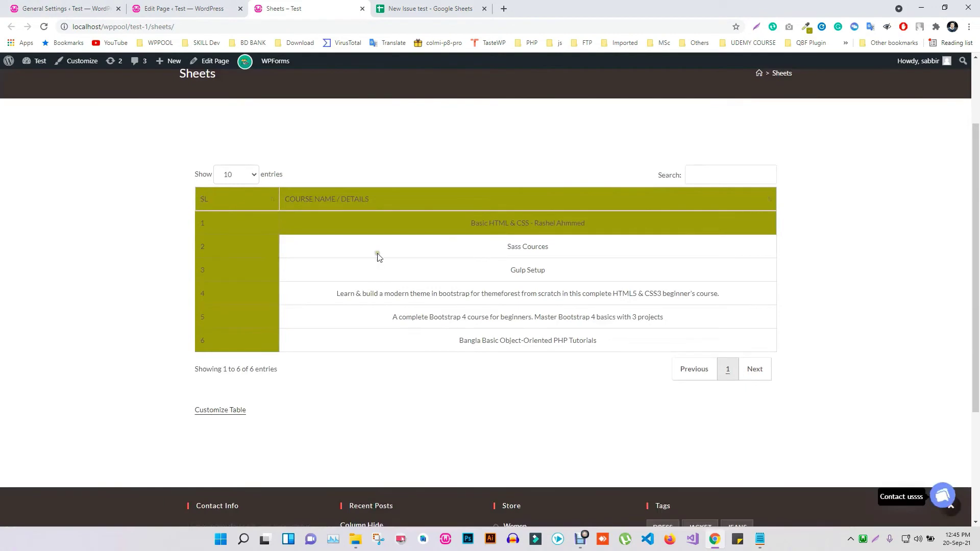
pyautogui.click(315, 226)
pyautogui.click(342, 198)
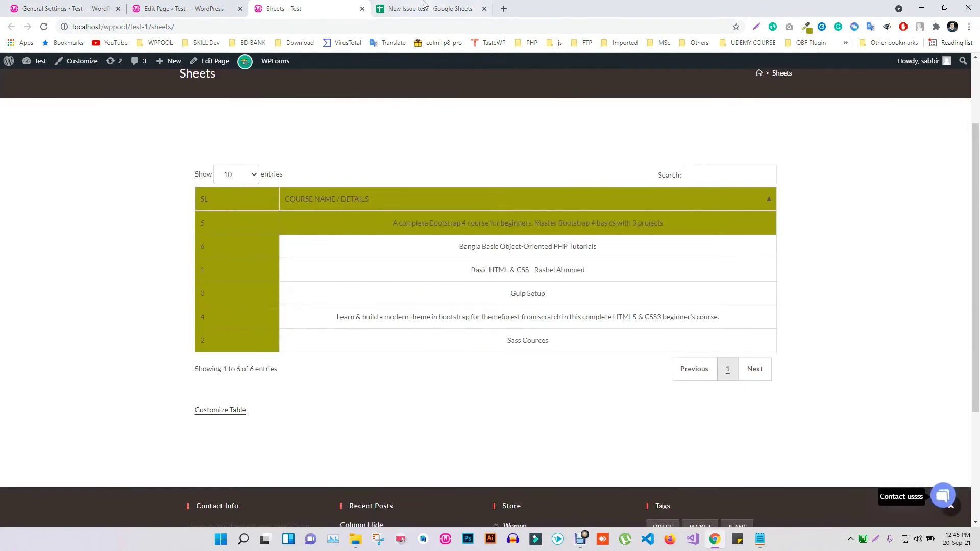
# Step: Copy the sheet's green course-row colour #7EAF16 with ColorZilla
pyautogui.click(417, 9)
pyautogui.click(803, 28)
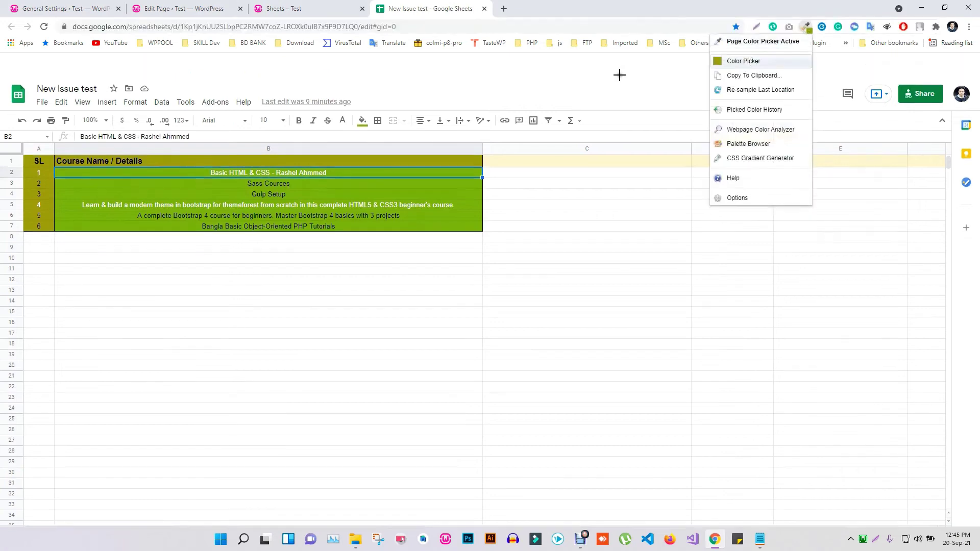
pyautogui.click(404, 193)
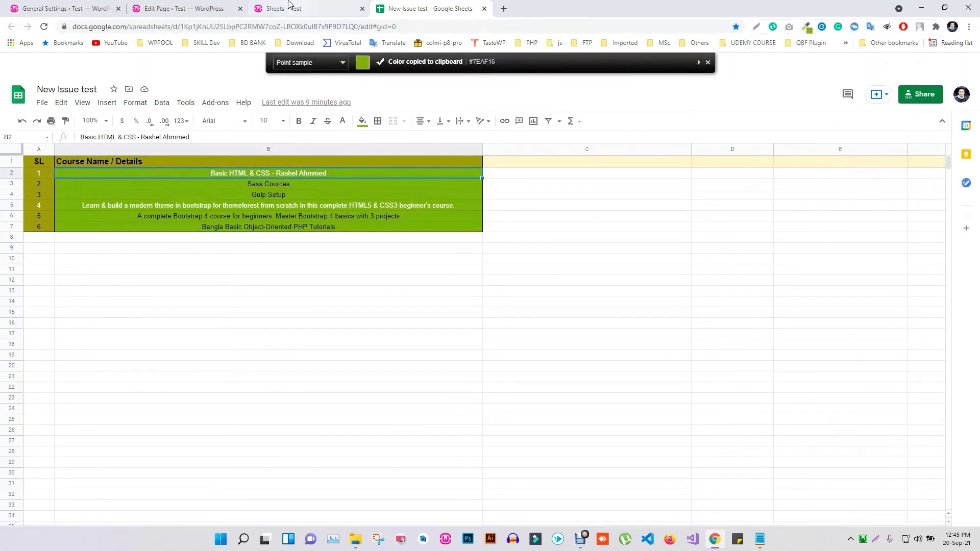
pyautogui.click(217, 6)
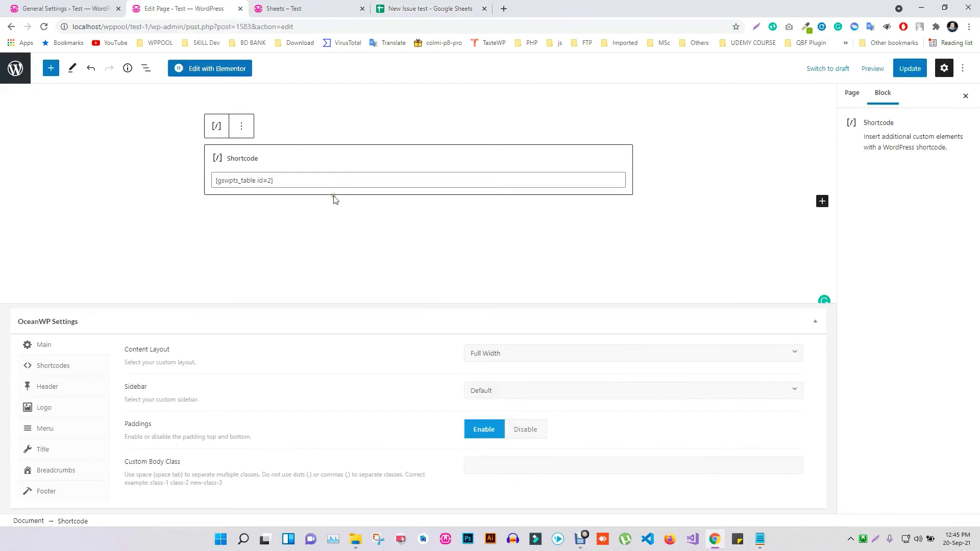
# Step: Add and save the rule /*Second */ tr td:first-child + td{background-color:#7EAF16;}
pyautogui.click(101, 7)
pyautogui.scroll(-2, 202, 393)
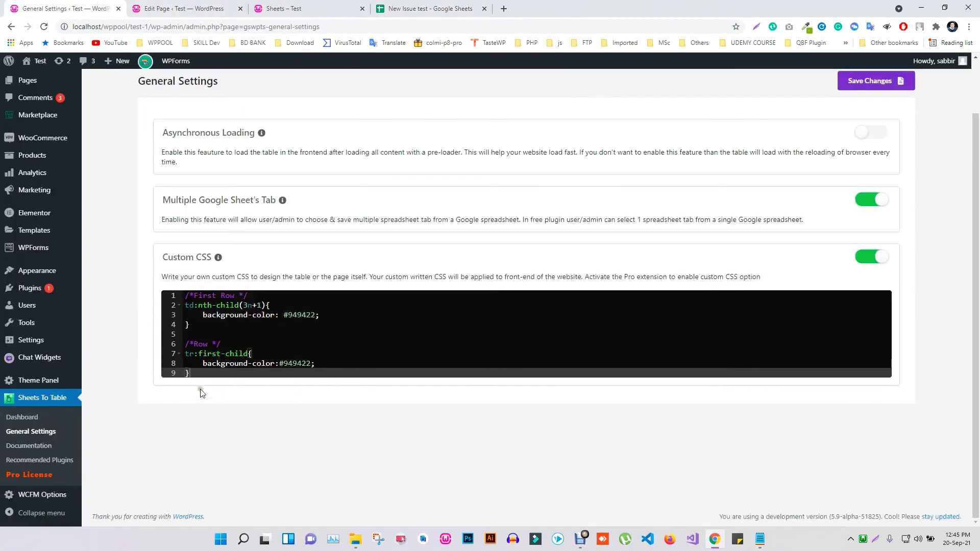
pyautogui.press('Return')
pyautogui.press('Return')
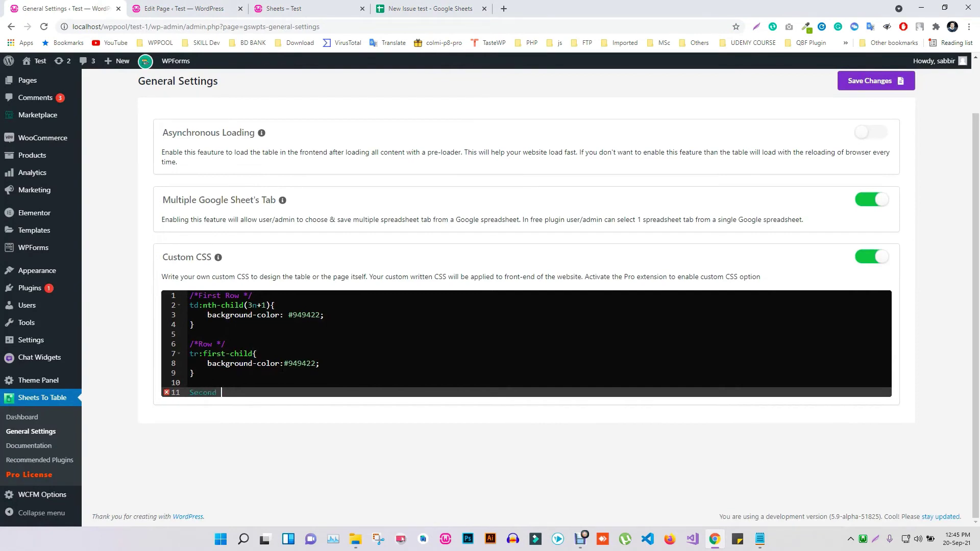
pyautogui.write('/*Second */')
pyautogui.press('Return')
pyautogui.write('tr ')
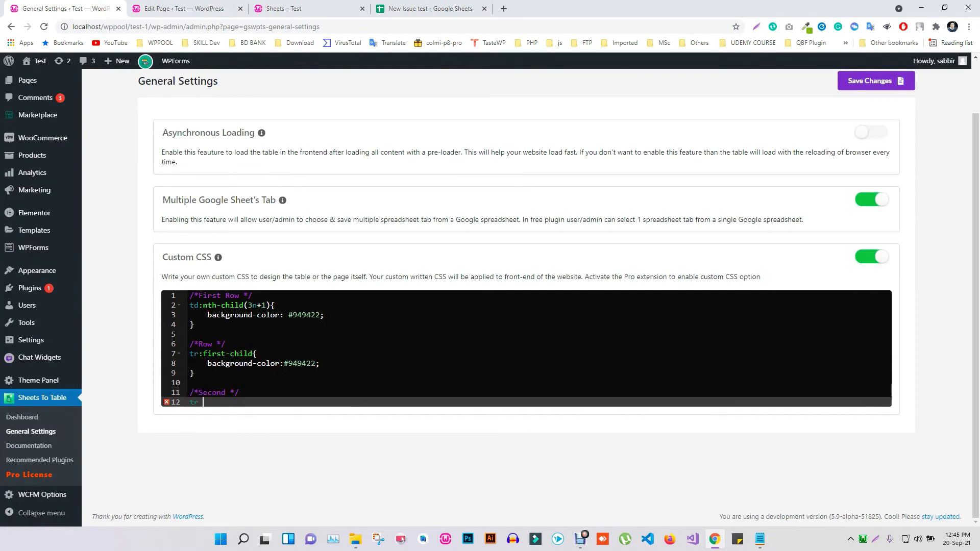
pyautogui.write('td:first-child + td')
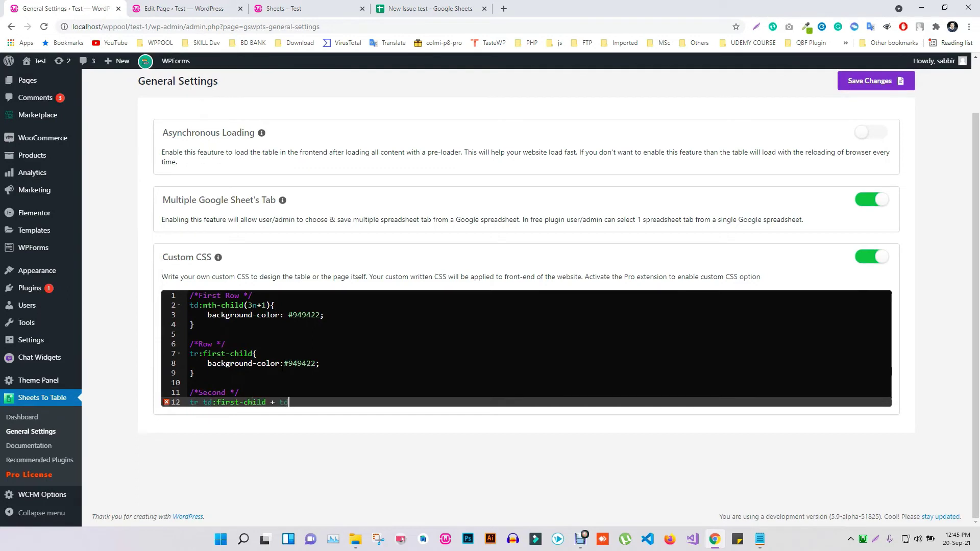
pyautogui.write('{')
pyautogui.press('Return')
pyautogui.write('background-color:;')
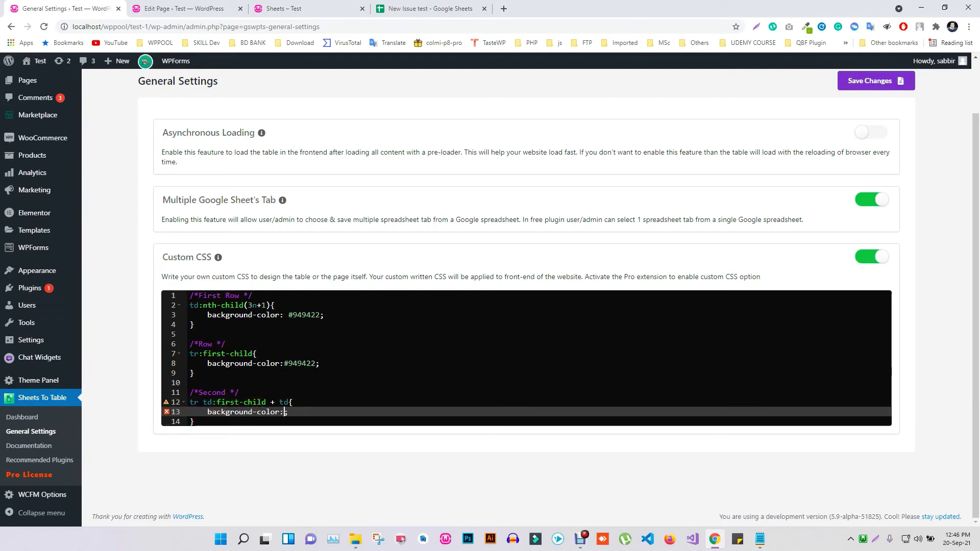
pyautogui.hotkey('ctrl', 'v')
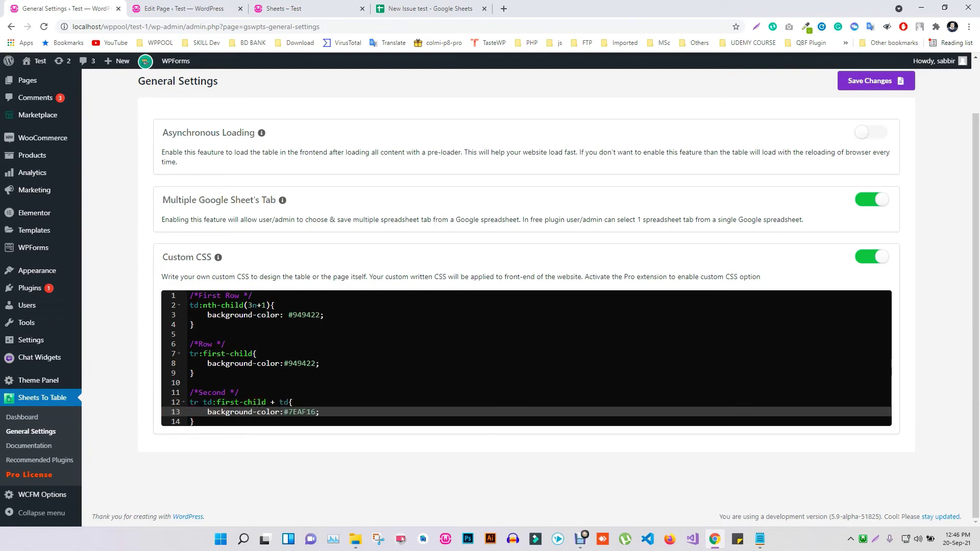
pyautogui.click(865, 80)
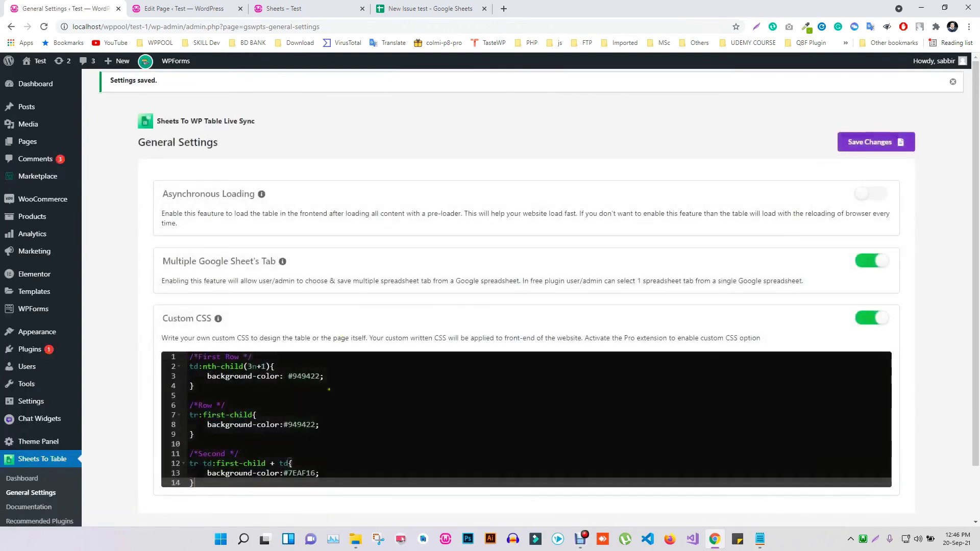
pyautogui.scroll(-1, 489, 286)
pyautogui.hotkey('ctrl', '3')
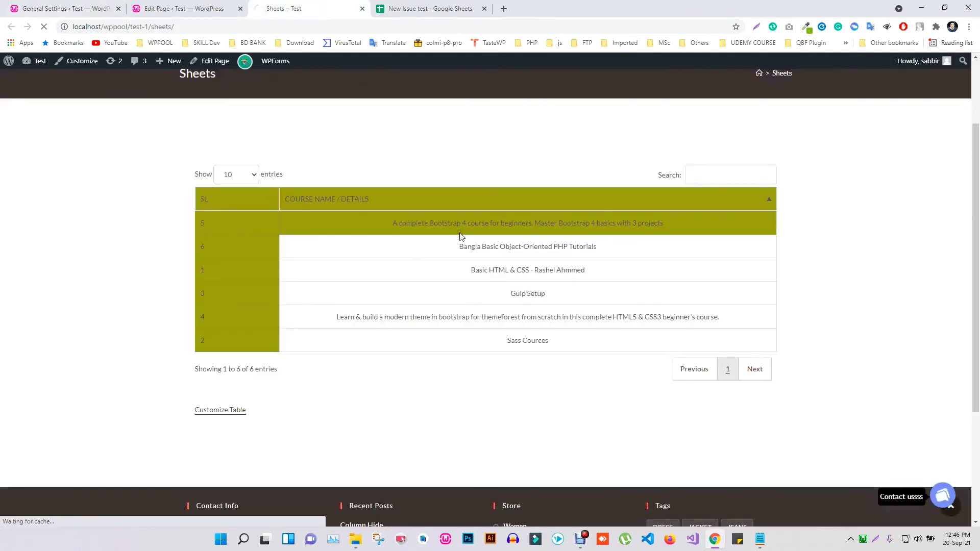
pyautogui.click(199, 223)
pyautogui.click(433, 6)
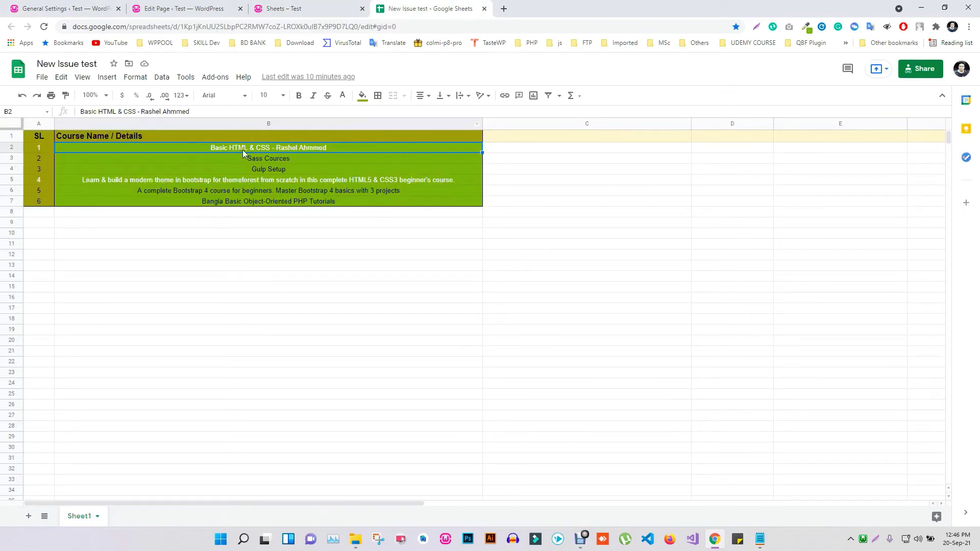
pyautogui.click(181, 9)
# Step: Add and save the rule /*row */ tbody>:nth-child(3n+1){color:white;} in Custom CSS
pyautogui.click(66, 8)
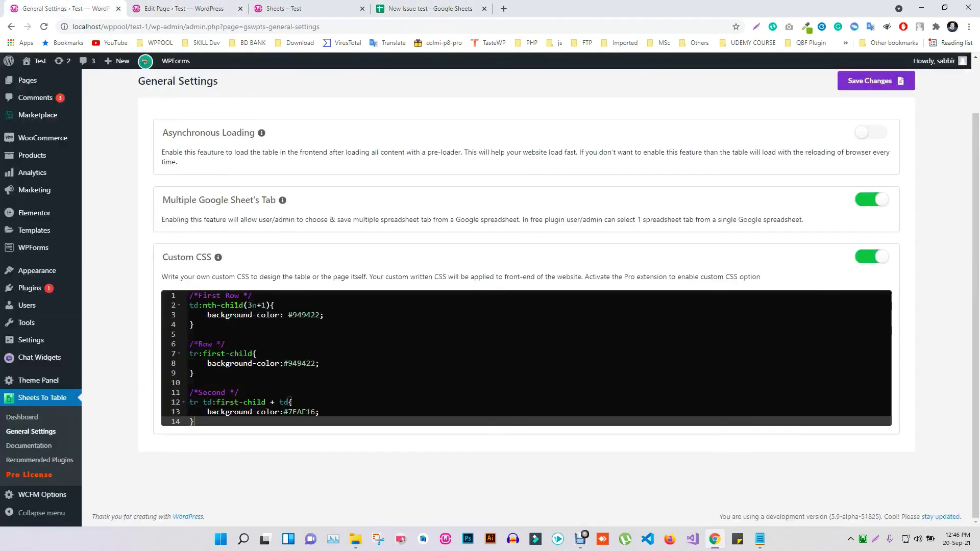
pyautogui.press('Return')
pyautogui.press('Return')
pyautogui.write('row')
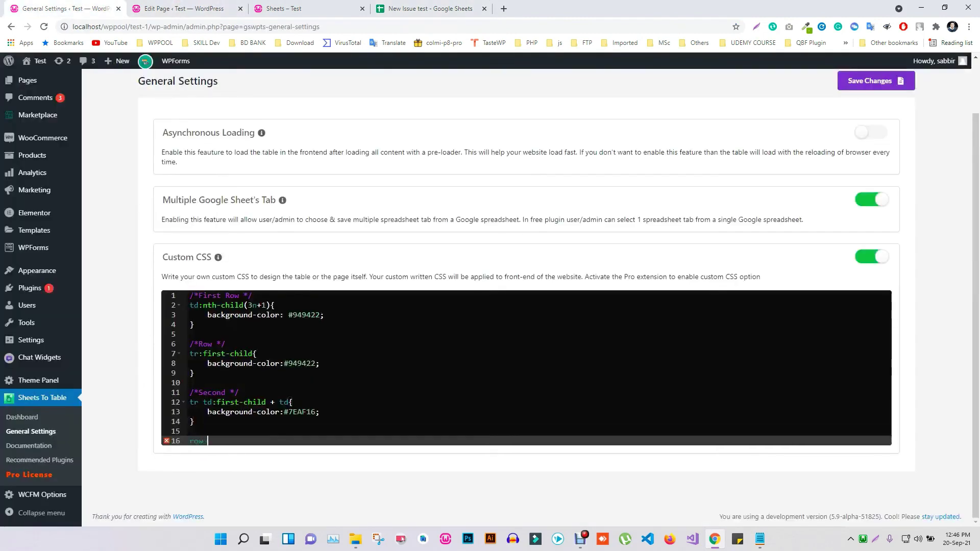
pyautogui.hotkey('ctrl', '/')
pyautogui.press('Return')
pyautogui.write('tbody>:nth')
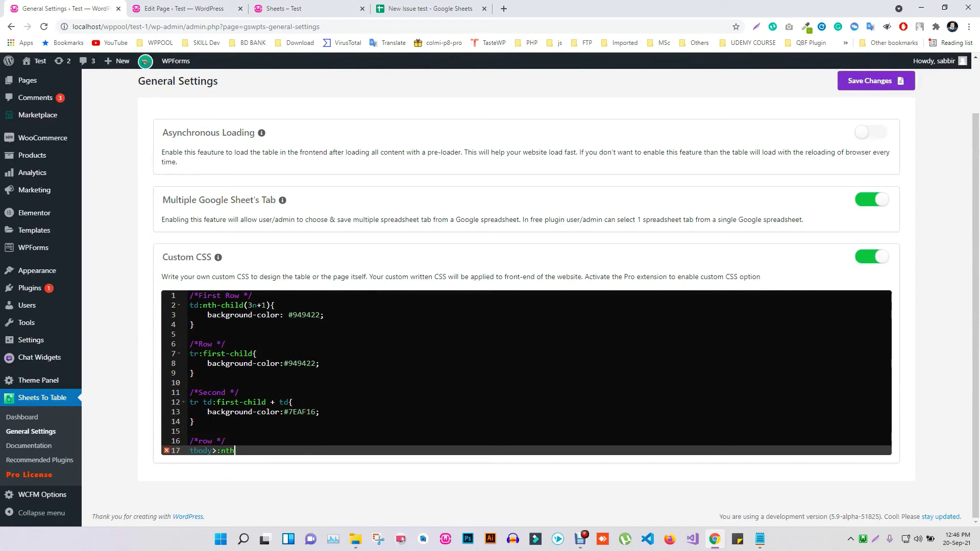
pyautogui.write('-child(3n+2')
pyautogui.press('BackSpace')
pyautogui.write('1){')
pyautogui.press('Return')
pyautogui.write('color:white')
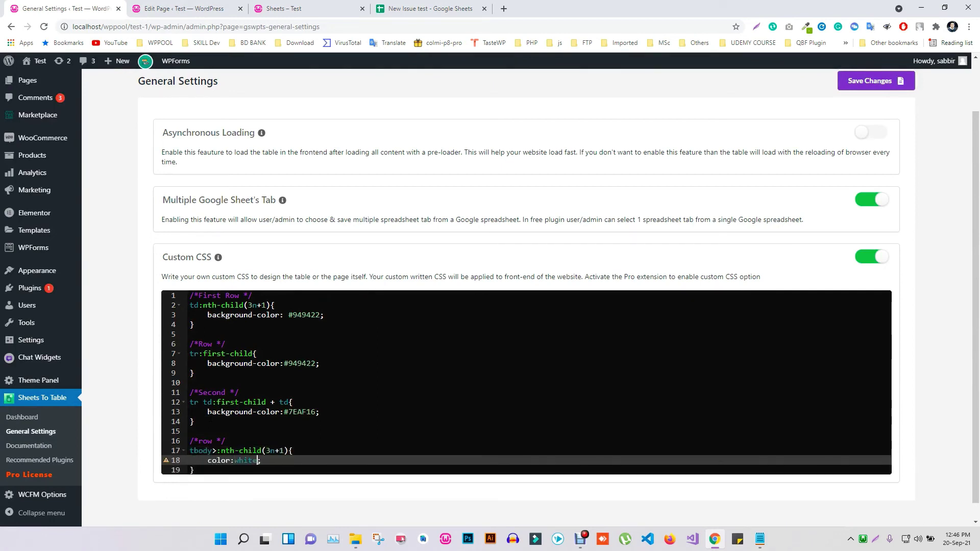
pyautogui.write(';')
pyautogui.click(883, 77)
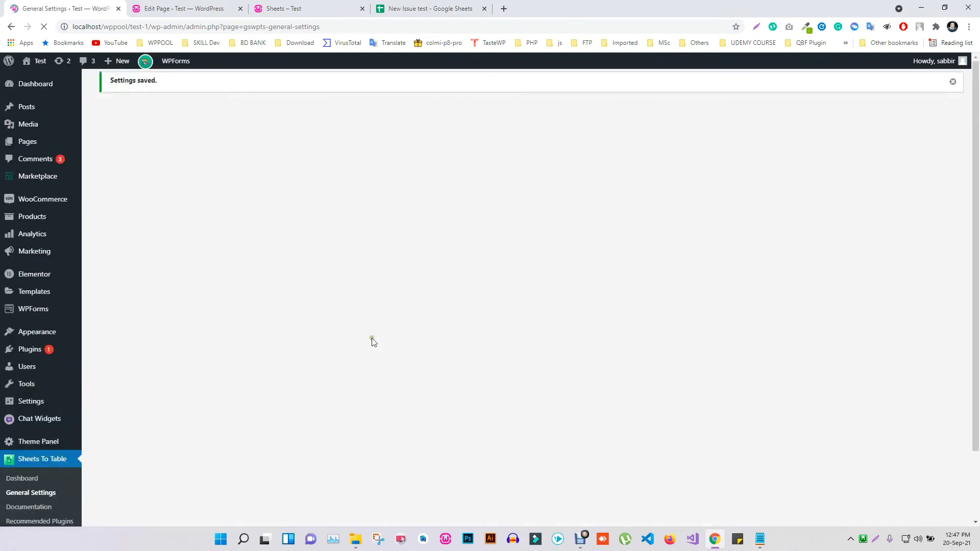
# Step: Reload the live Sheets – Test page and compare its olive/green, white-text rows 1 and 4 with the Google Sheet
pyautogui.scroll(-1, 335, 350)
pyautogui.hotkey('ctrl', '3')
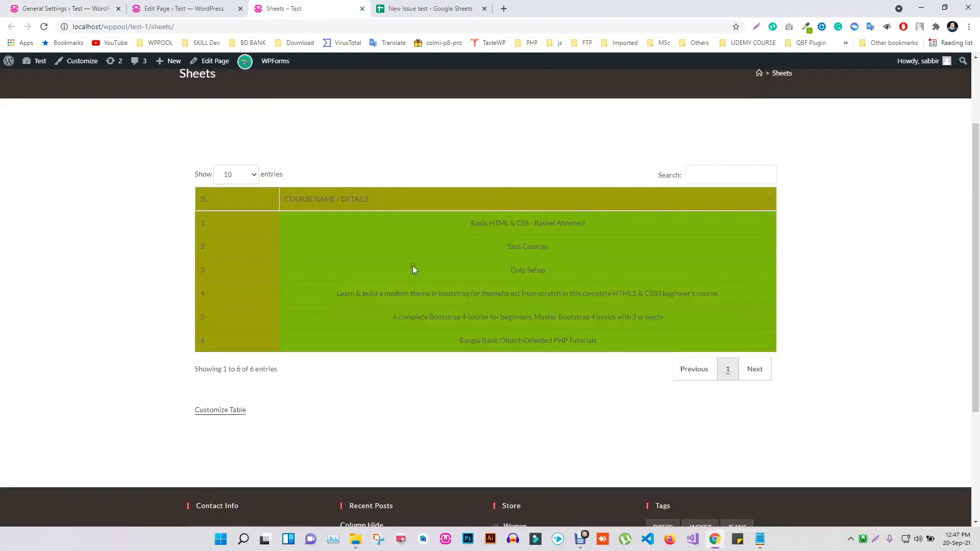
pyautogui.press('F5')
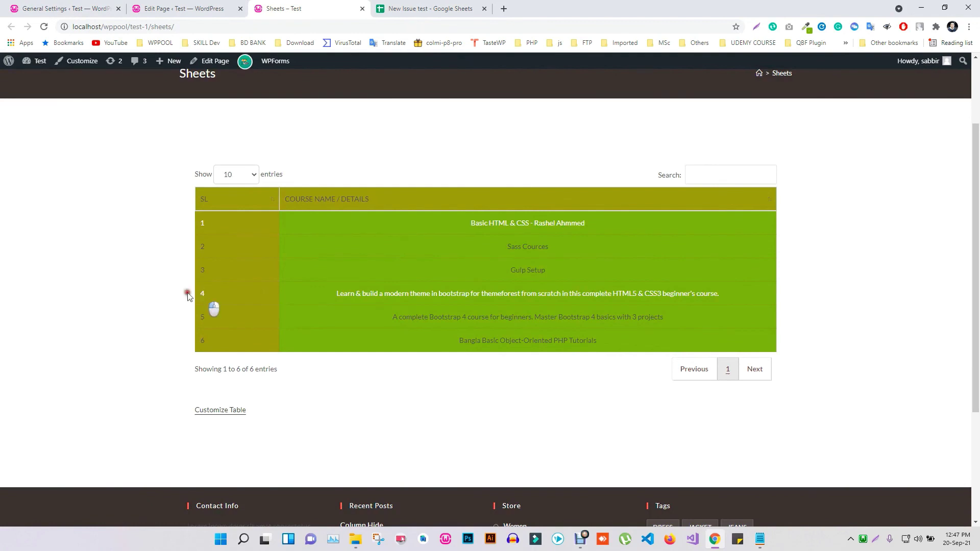
pyautogui.click(414, 9)
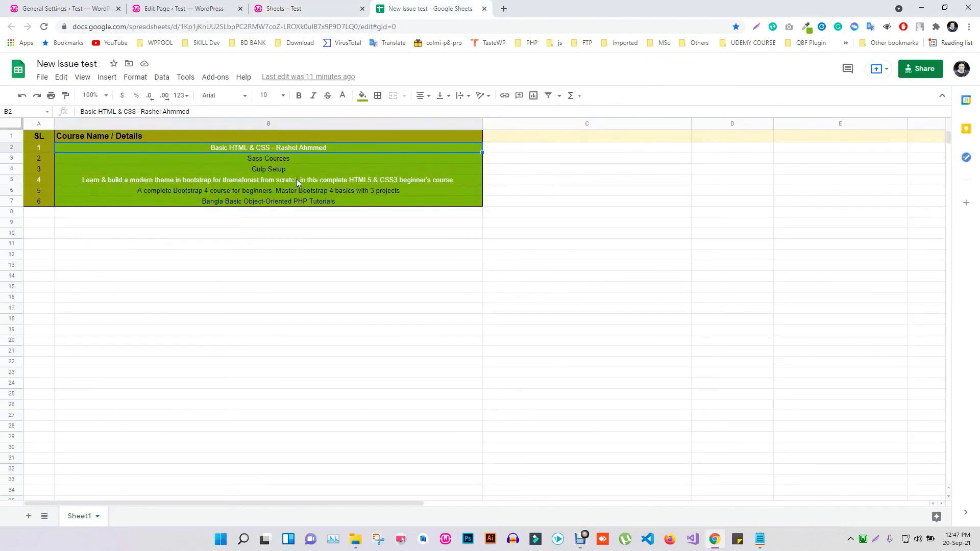
pyautogui.click(275, 8)
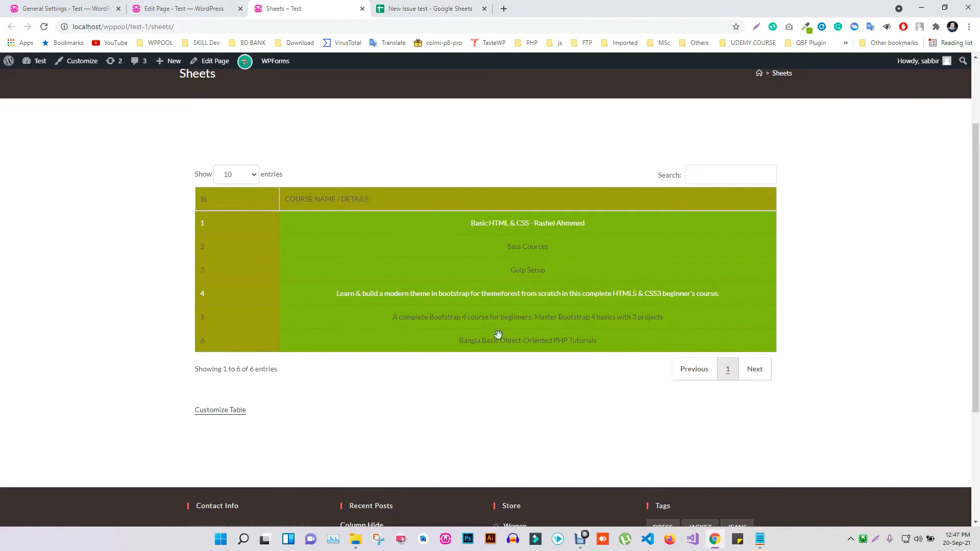